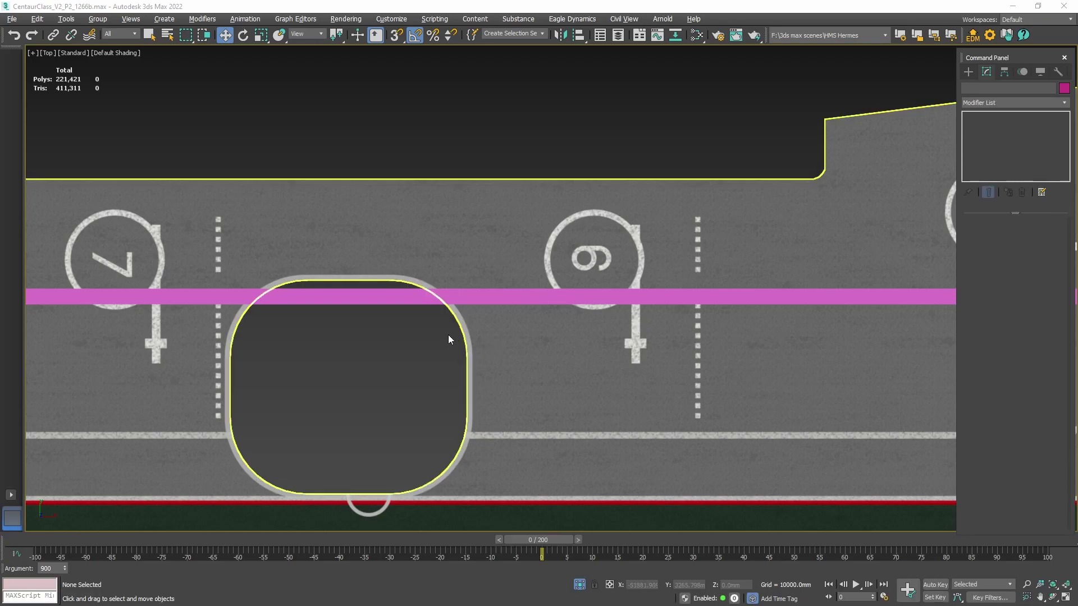
Select the magenta plane crossing the deck opening and open the Curve Editor for it
click(374, 300)
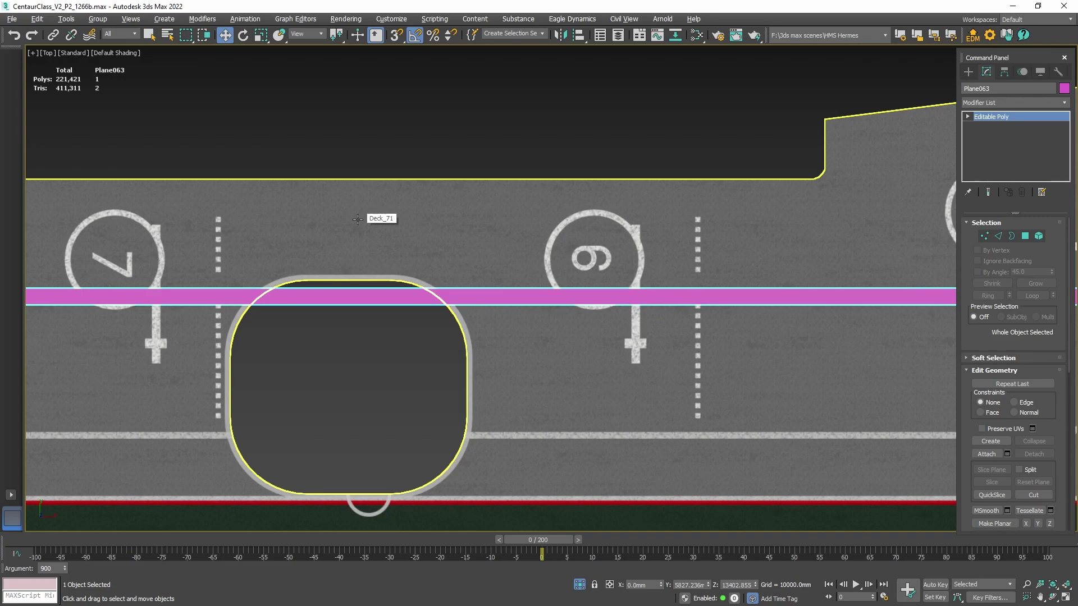
click(389, 374)
click(381, 303)
scroll(353, 206, down, 4)
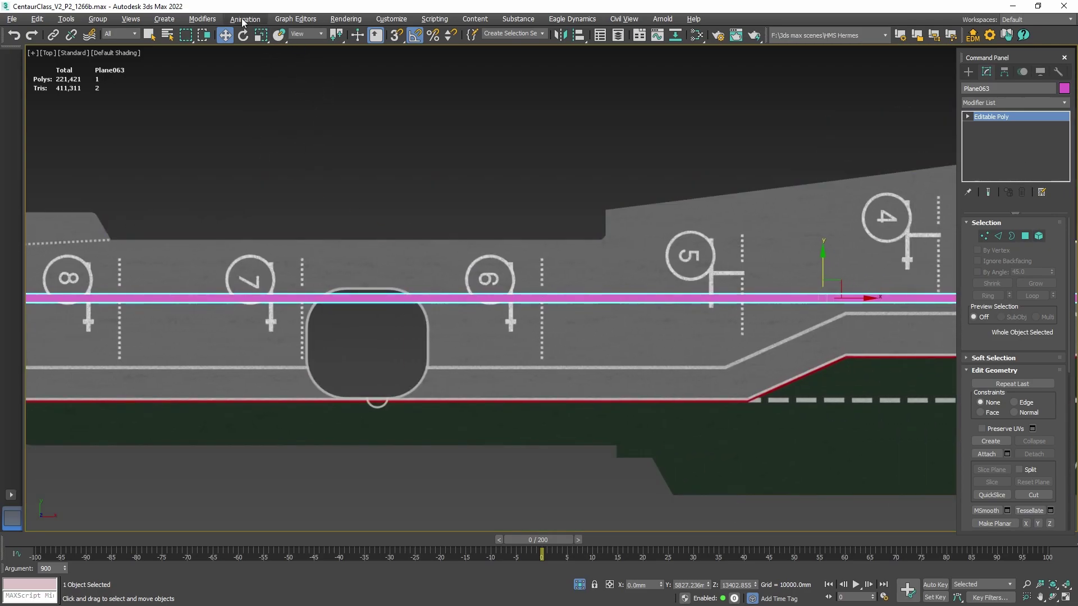
click(287, 21)
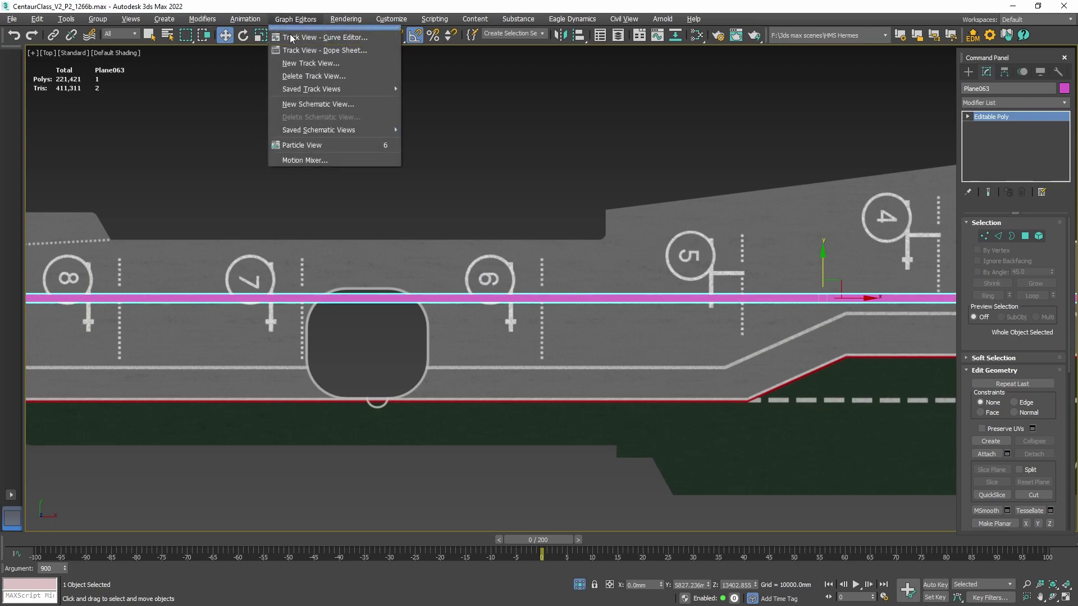
click(292, 37)
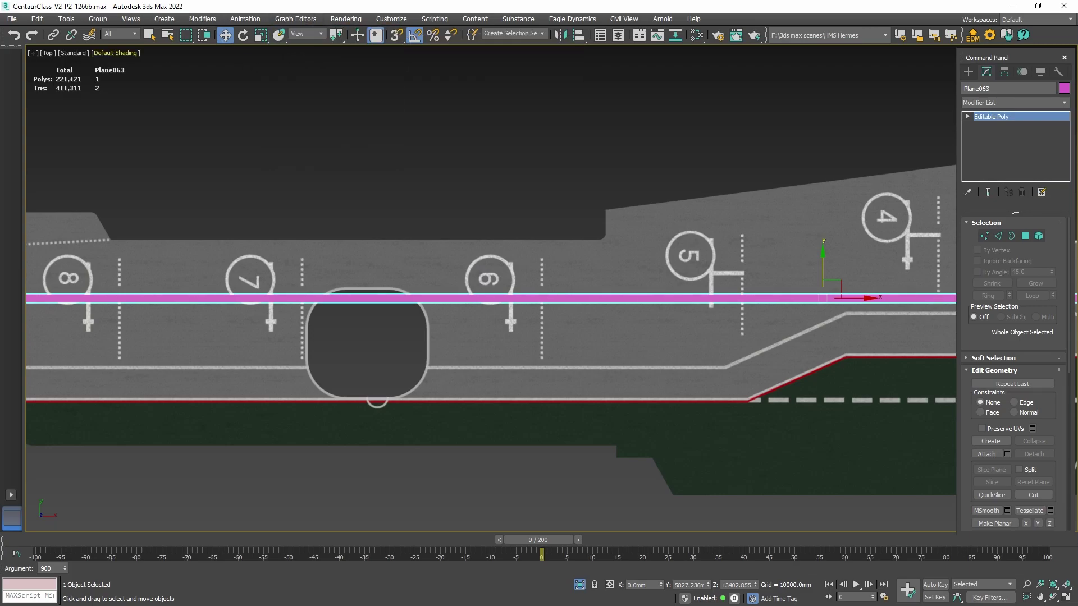
drag(0, 141, 514, 156)
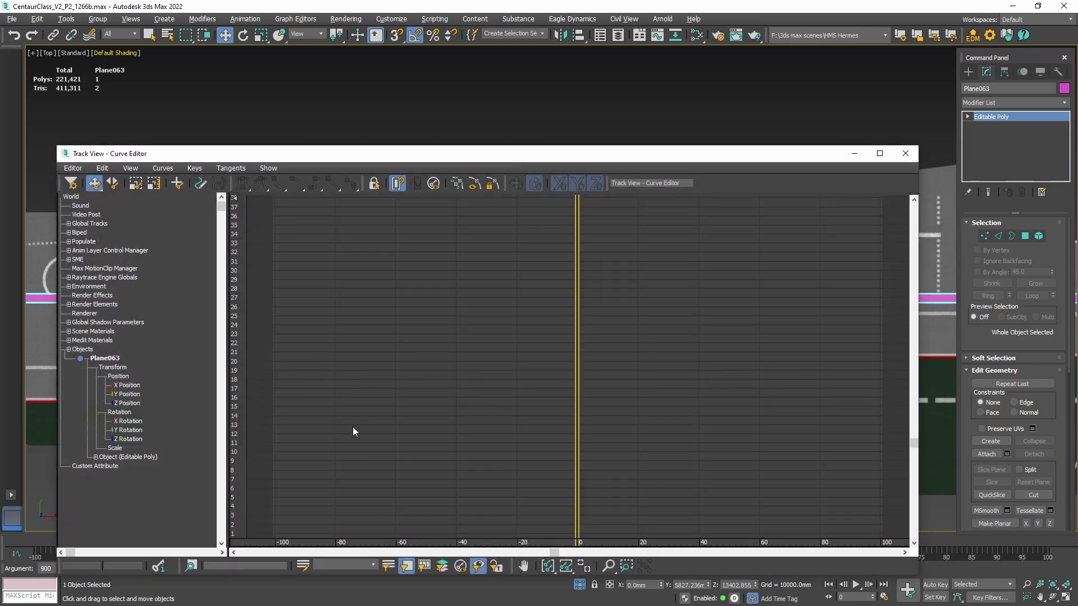
Add a visibility track to Plane063 in the Curve Editor
click(105, 360)
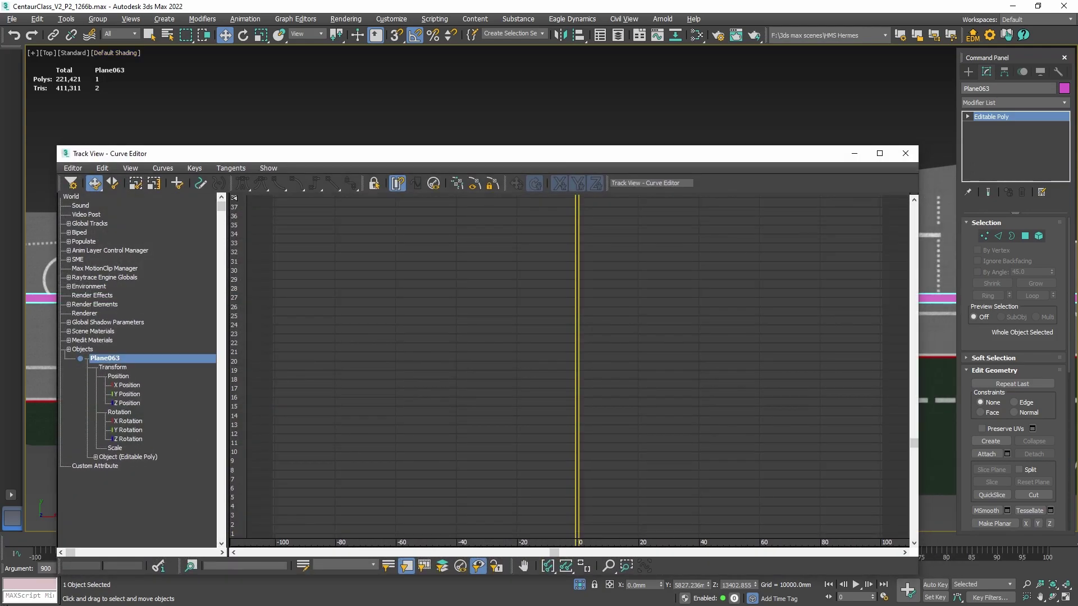
click(104, 167)
mouse_move(126, 272)
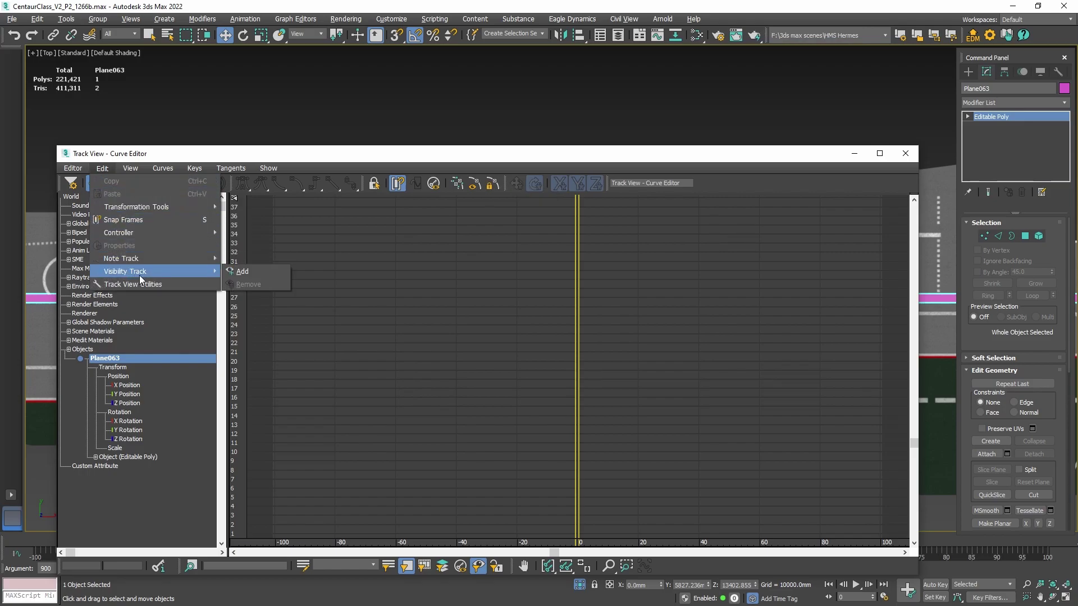
click(254, 272)
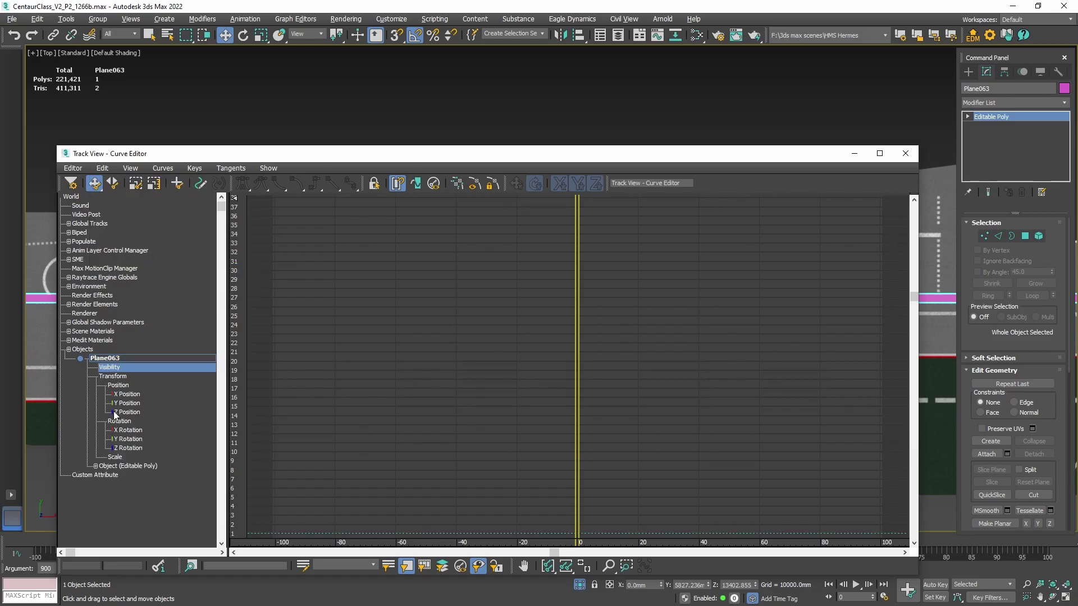
Assign the ArgBased Visibility controller to the plane's Visibility track
right_click(114, 368)
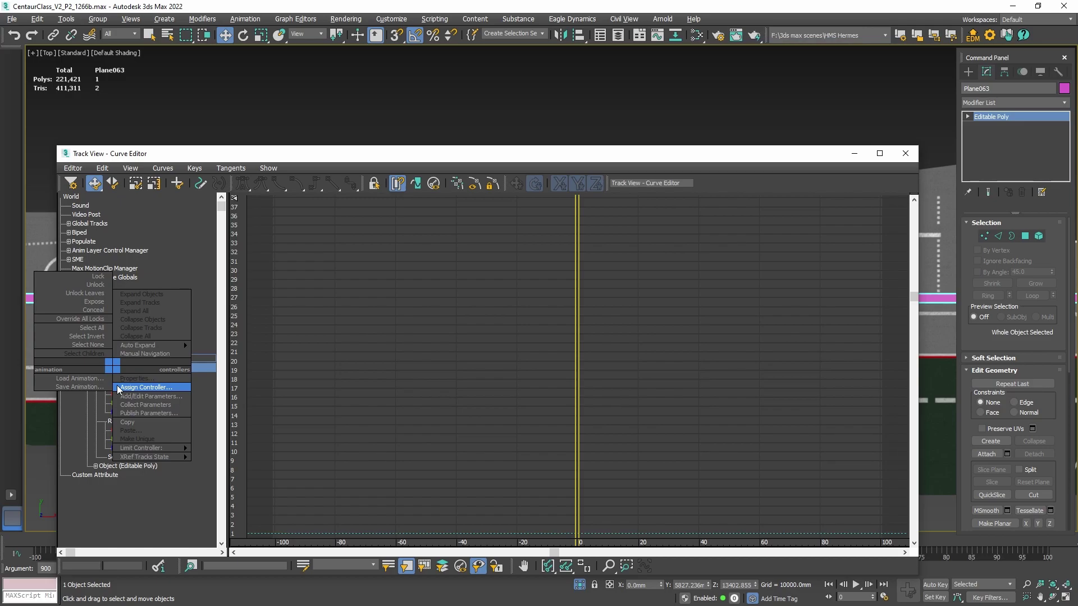
click(144, 387)
click(518, 229)
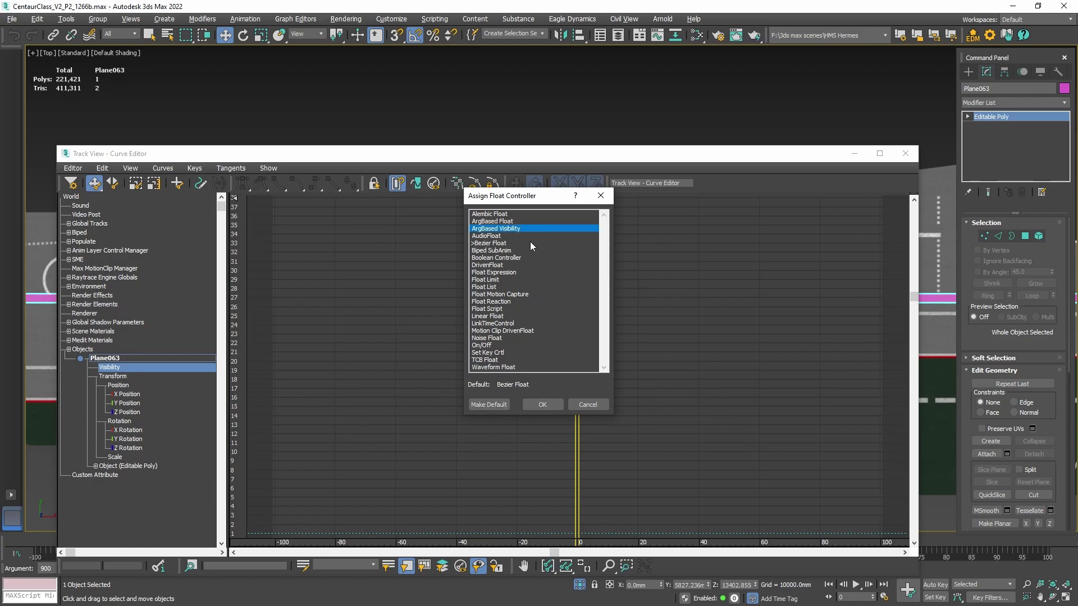
click(508, 221)
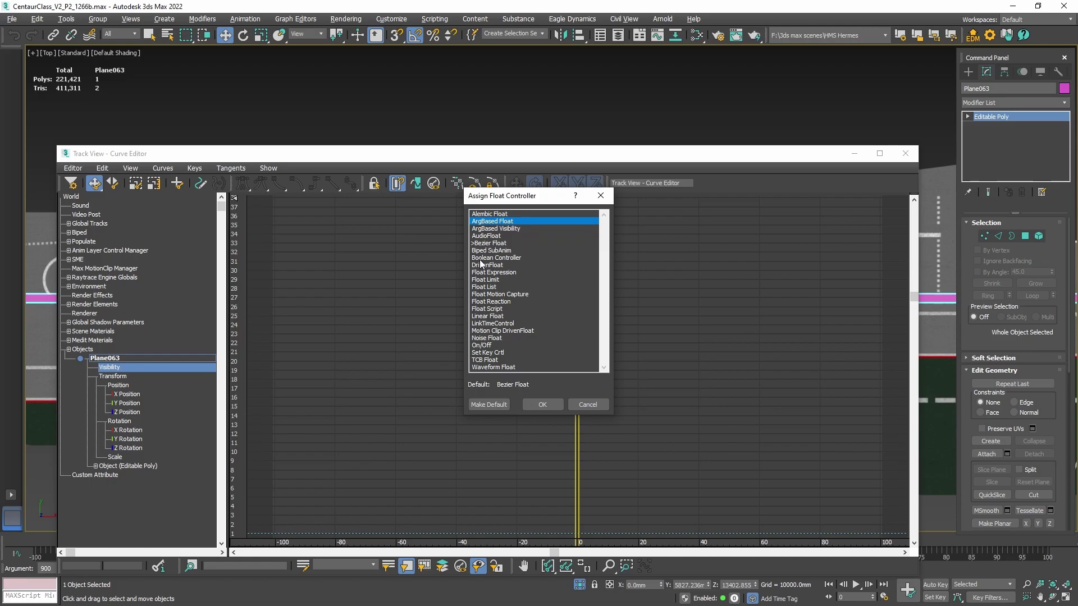
click(511, 228)
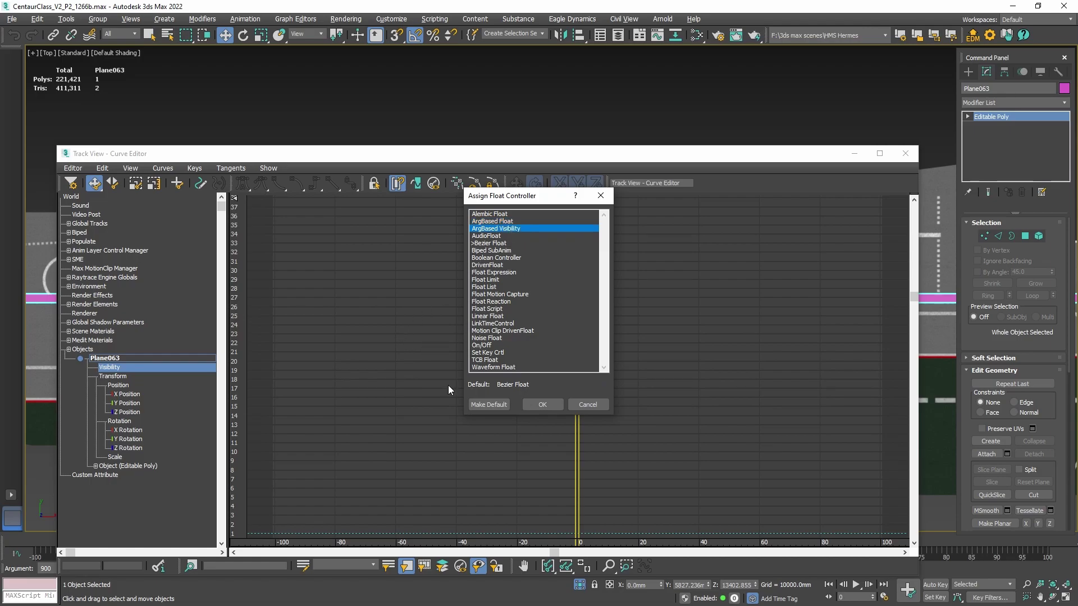
click(541, 404)
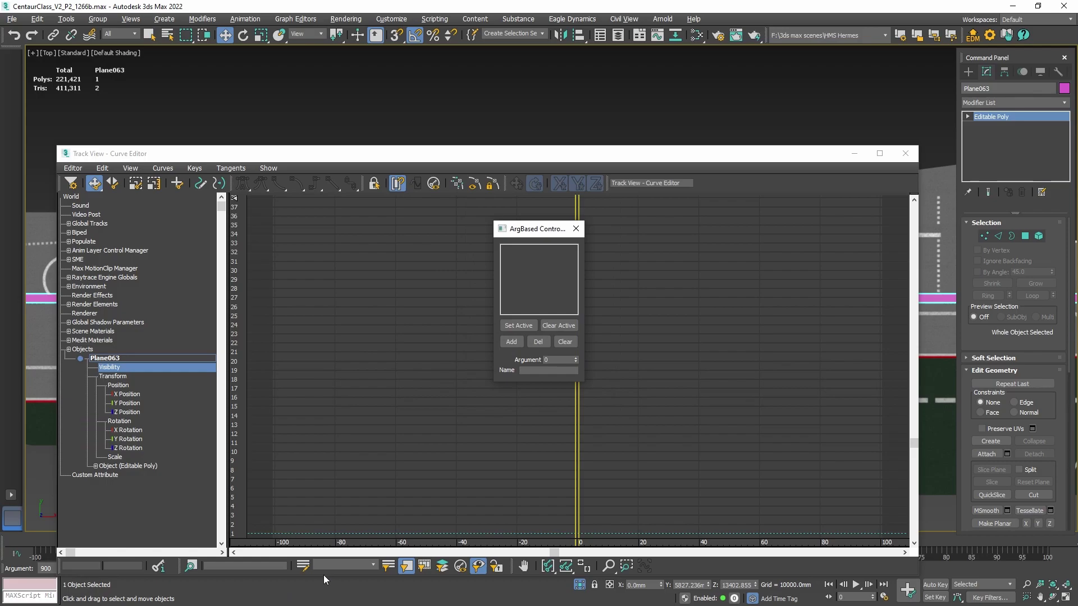
Add an event with argument 900 to the visibility controller and toggle its active state
click(510, 342)
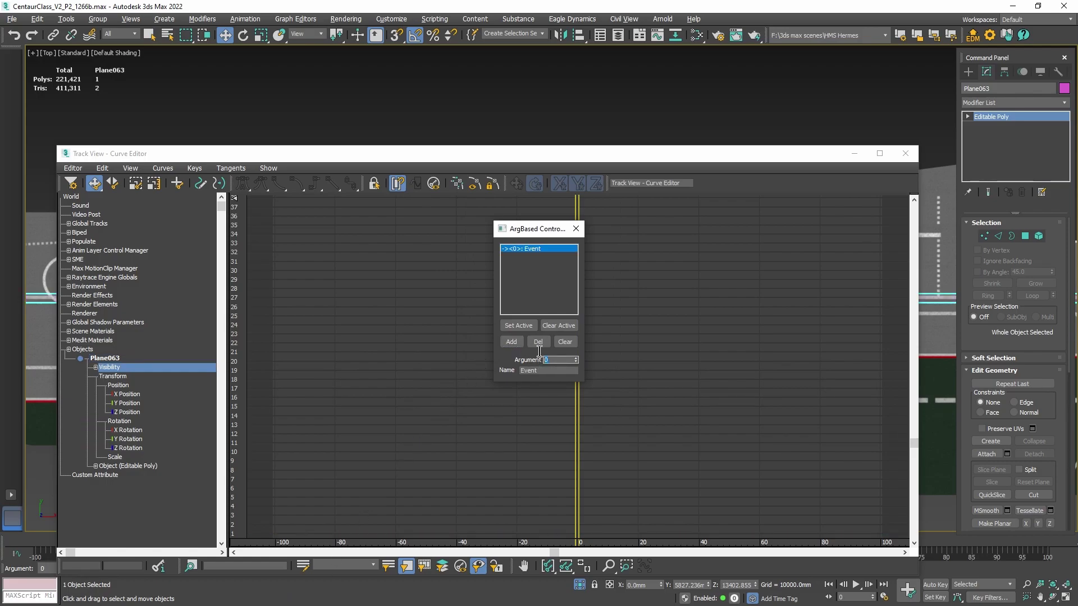
text(900)
key(Return)
click(520, 327)
click(557, 324)
click(519, 325)
Add a second event with argument 800, alternate the active event between 900 and 800, and clear the event list
click(511, 341)
drag(551, 361, 516, 363)
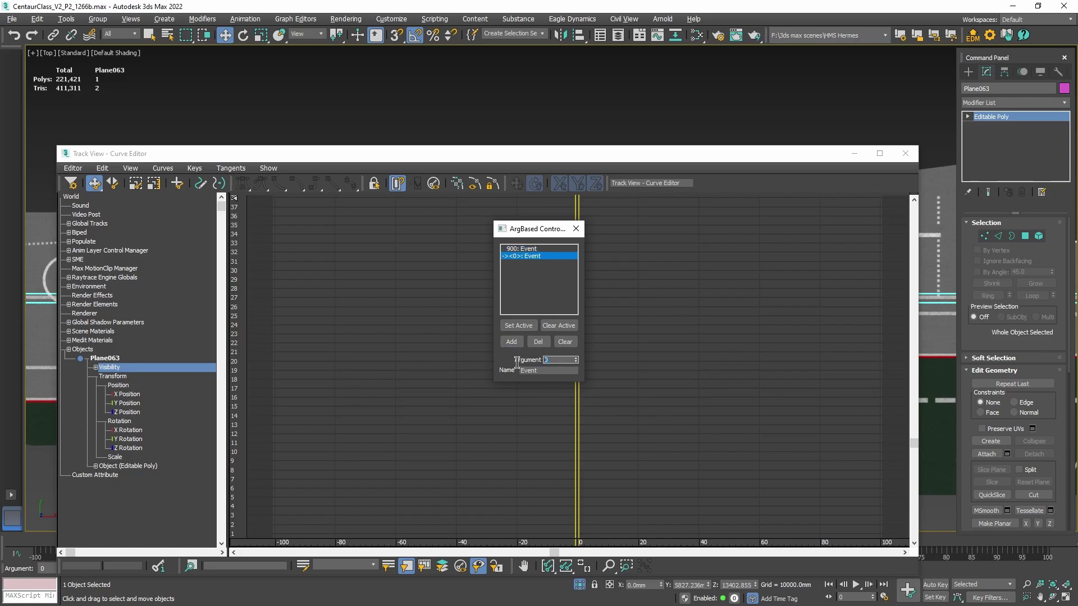
text(800)
click(523, 251)
click(518, 326)
click(519, 257)
click(518, 325)
click(569, 341)
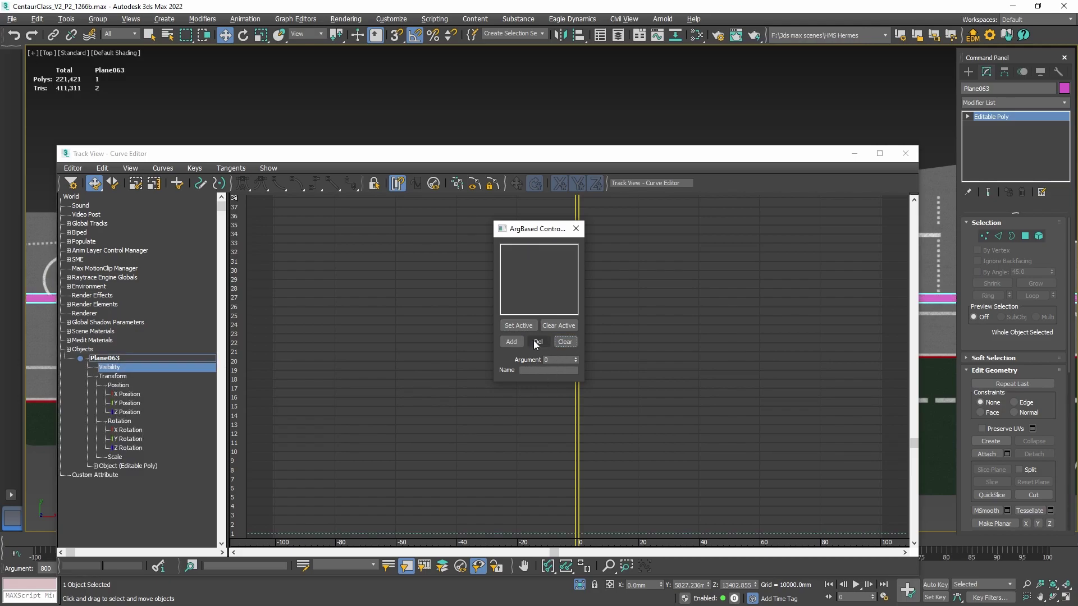
Add a single event with argument 900, make it active, and close the ArgBased controller settings
click(519, 340)
drag(557, 360, 491, 361)
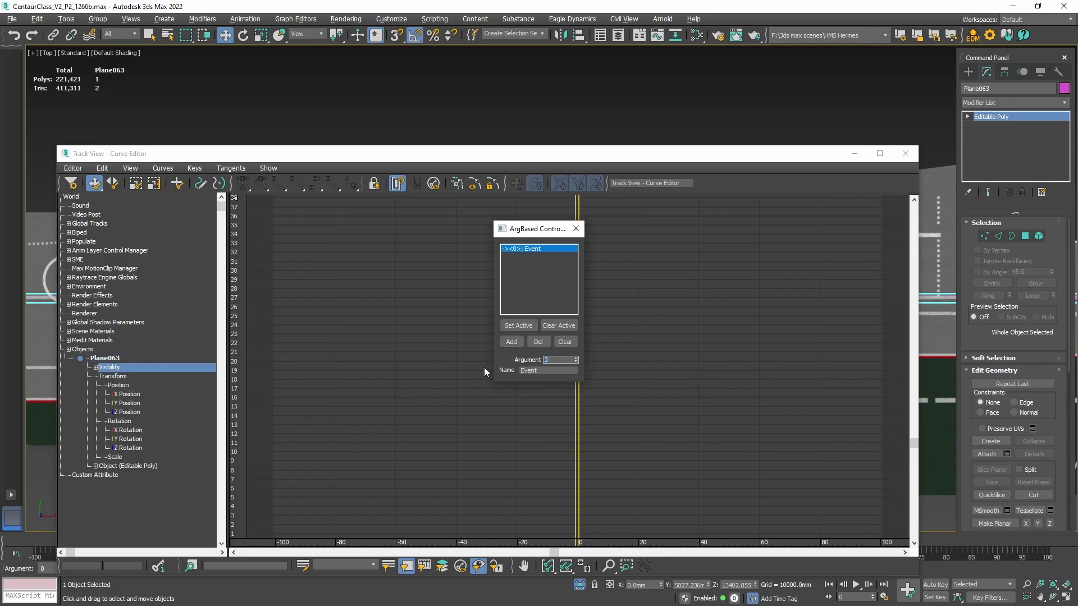
text(900)
key(Return)
drag(540, 370, 491, 370)
click(525, 325)
click(575, 229)
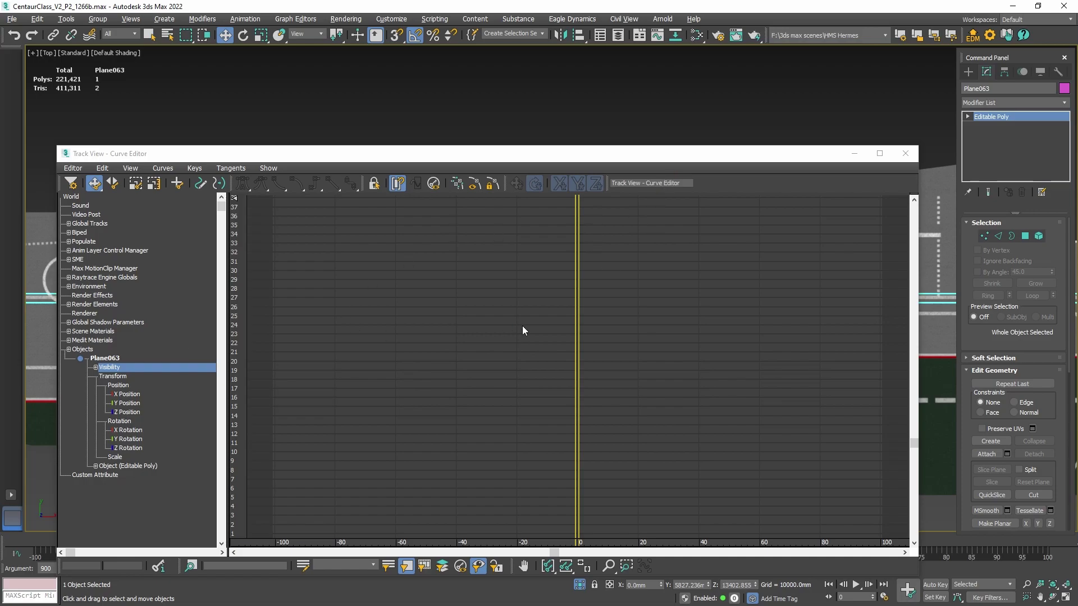
Expand the Visibility track and display the curve of its argument 900 event
click(96, 368)
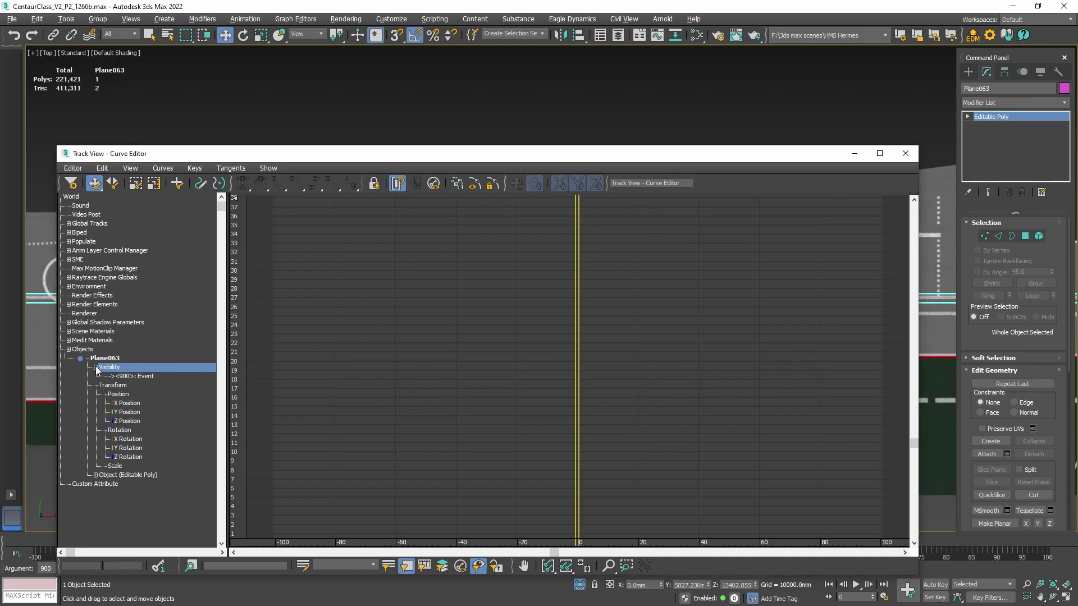
click(128, 376)
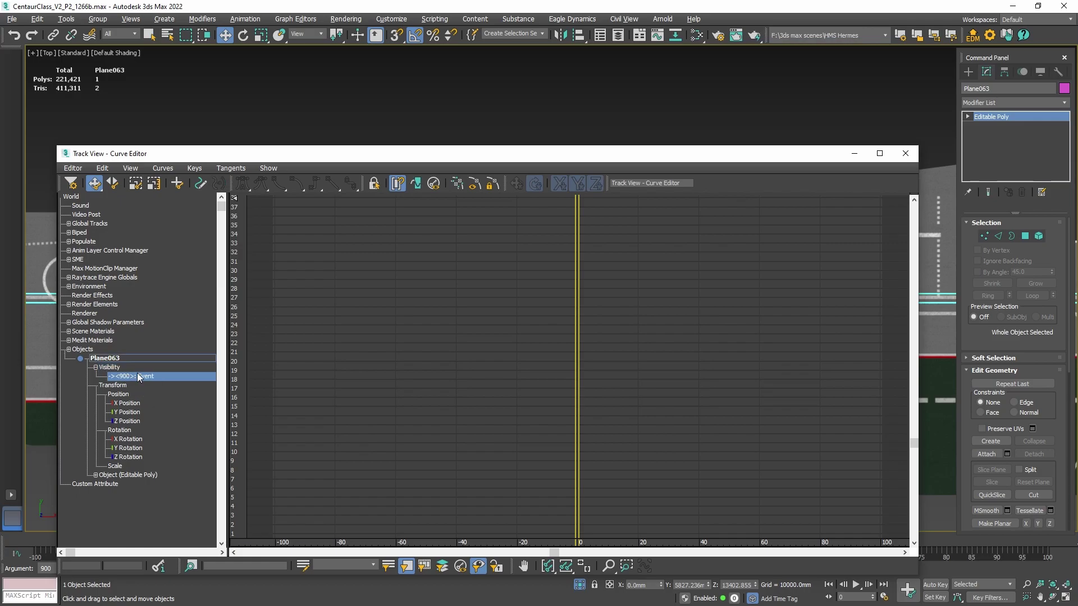
middle_drag(645, 487, 627, 411)
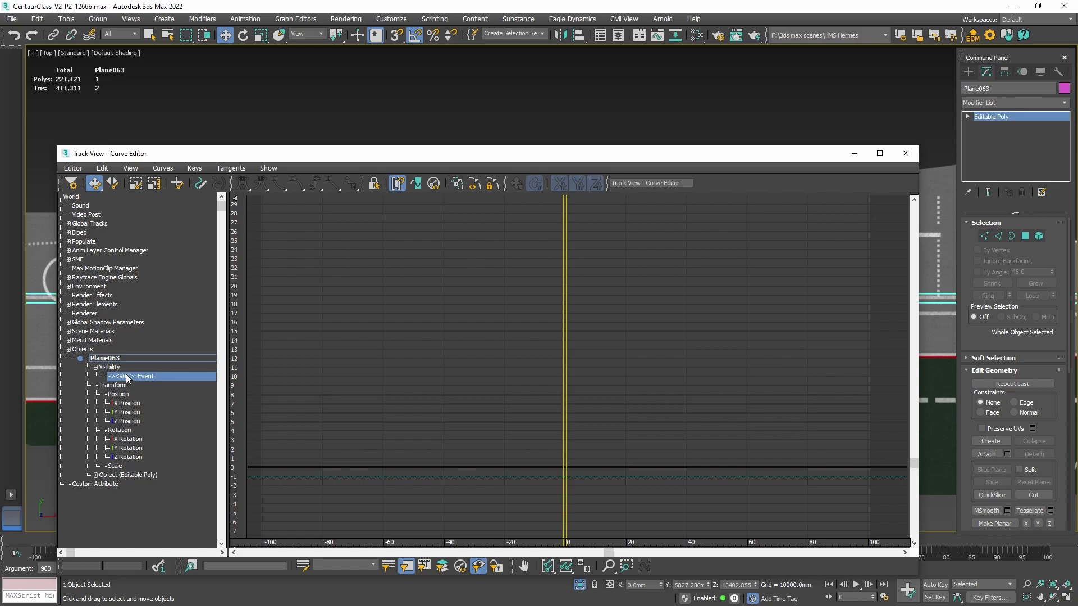
middle_drag(532, 440, 549, 386)
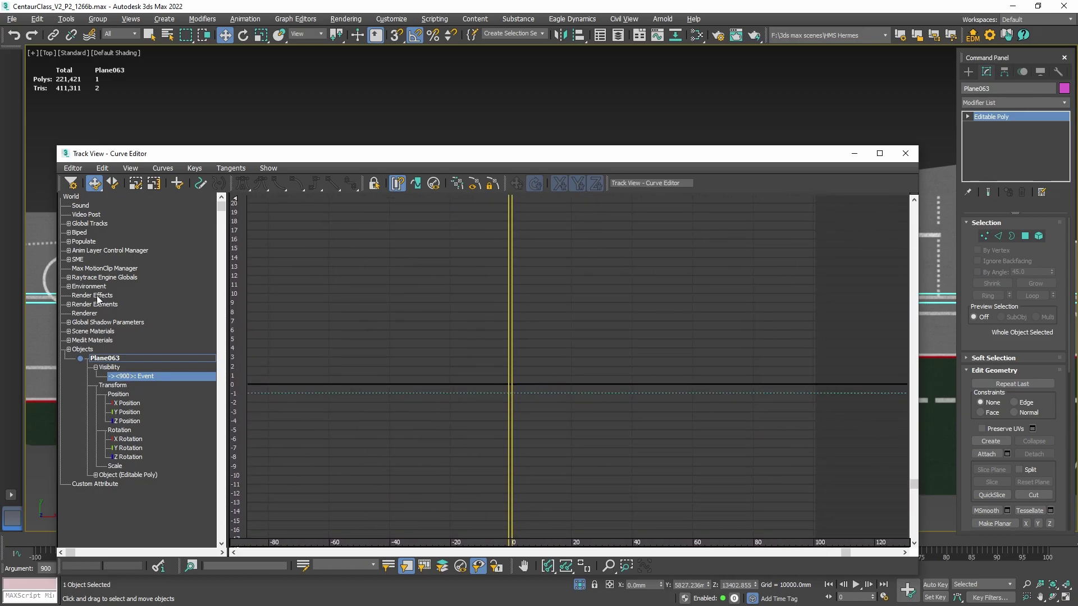
Draw a trial visibility curve for the 900 event, alternating between 1 and -1 up to about frame 75
click(201, 184)
mouse_move(529, 383)
mouse_down()
mouse_move(535, 325)
mouse_move(517, 313)
mouse_move(553, 424)
mouse_up()
mouse_move(589, 331)
mouse_down()
mouse_move(633, 399)
mouse_move(705, 351)
mouse_move(742, 400)
mouse_up()
right_click(647, 440)
click(563, 414)
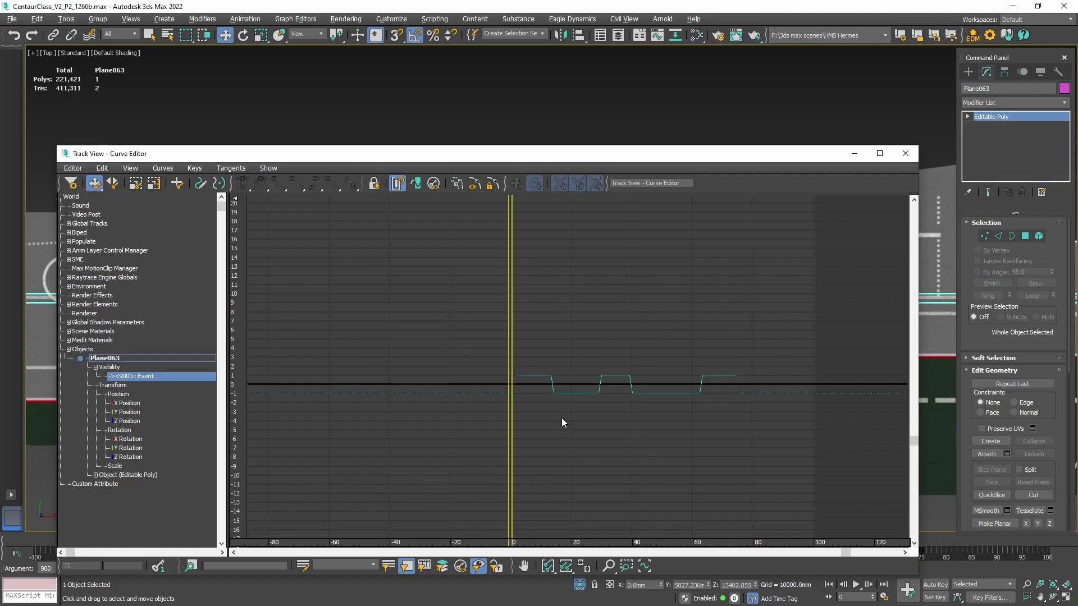
Use Draw Curves to make the 900 event's visibility switch from -1 to 1 at about frame 3
click(201, 183)
drag(541, 399, 574, 373)
mouse_move(568, 371)
mouse_down()
mouse_move(521, 353)
mouse_move(564, 349)
mouse_move(520, 341)
mouse_up()
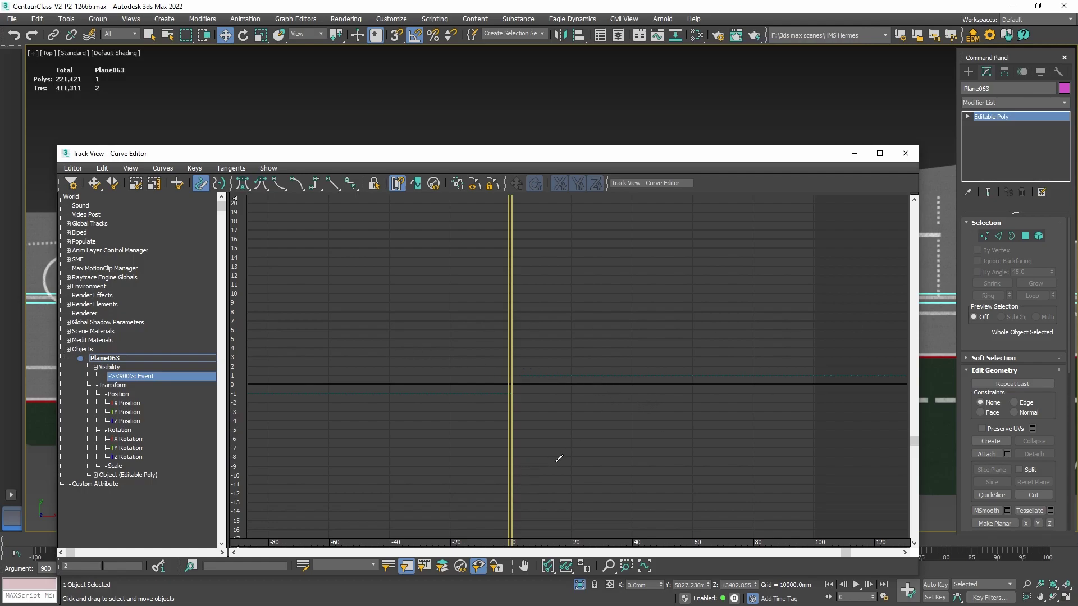
mouse_move(559, 458)
mouse_down()
mouse_move(556, 354)
mouse_move(524, 337)
mouse_up()
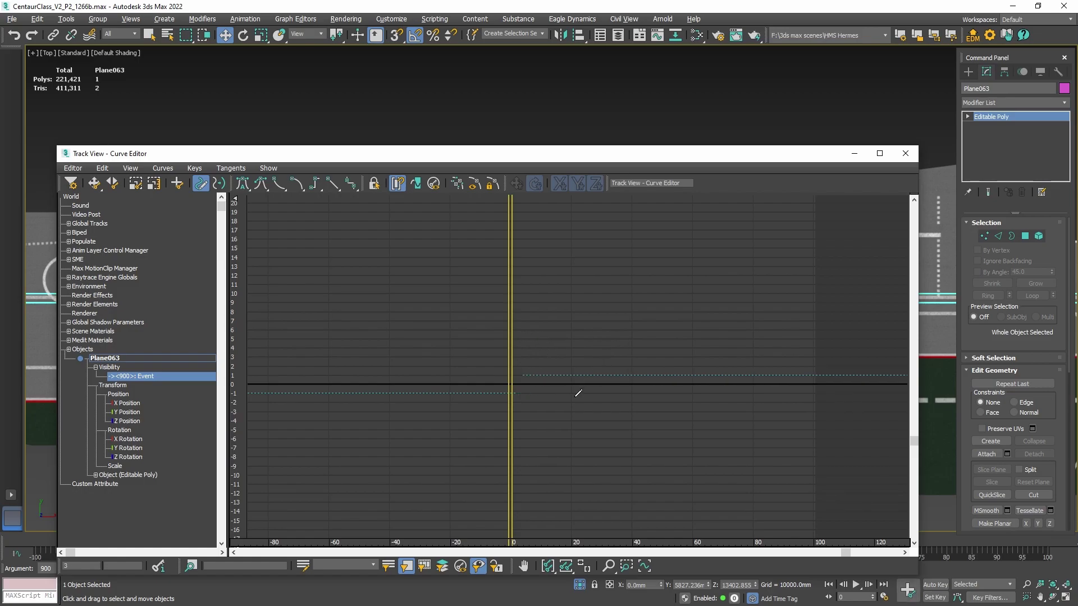
Extend the 900 event's curve with keys alternating between -1 and 1 from about frame 20 to frame 89
drag(571, 396, 574, 403)
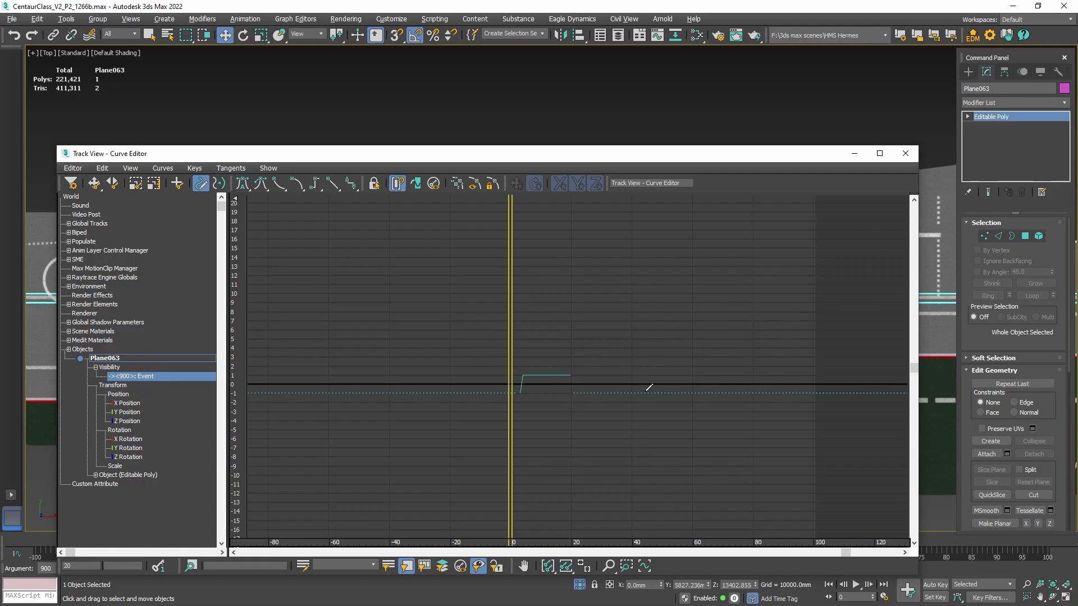
click(631, 371)
click(688, 392)
click(723, 375)
click(742, 392)
click(768, 375)
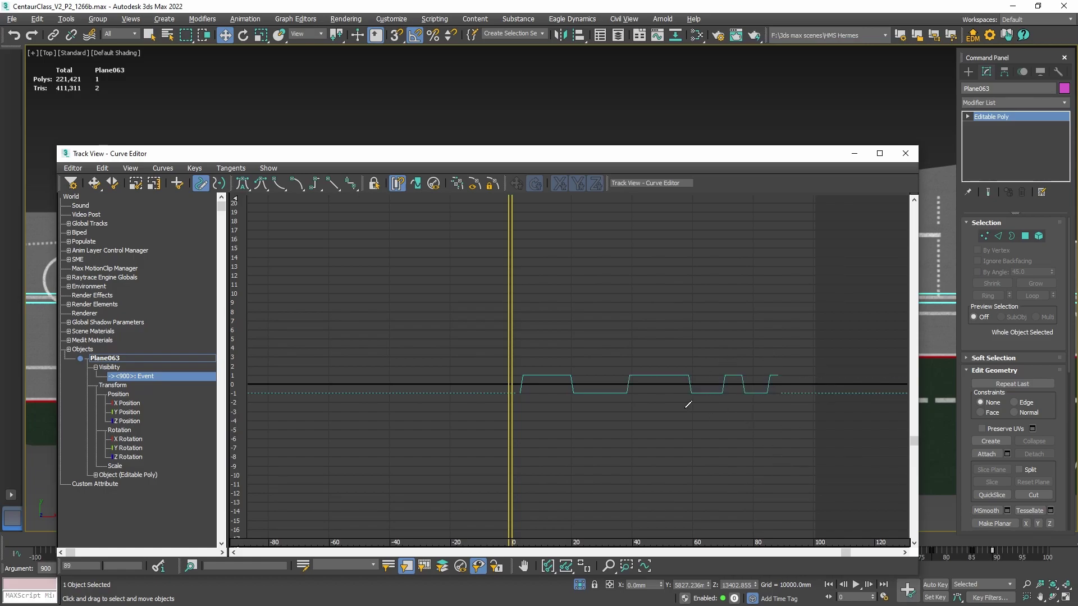
right_click(657, 409)
Move the Curve Editor out of the way, deselect the plane and scrub the timeline to check its visibility
drag(500, 158, 0, 158)
click(356, 346)
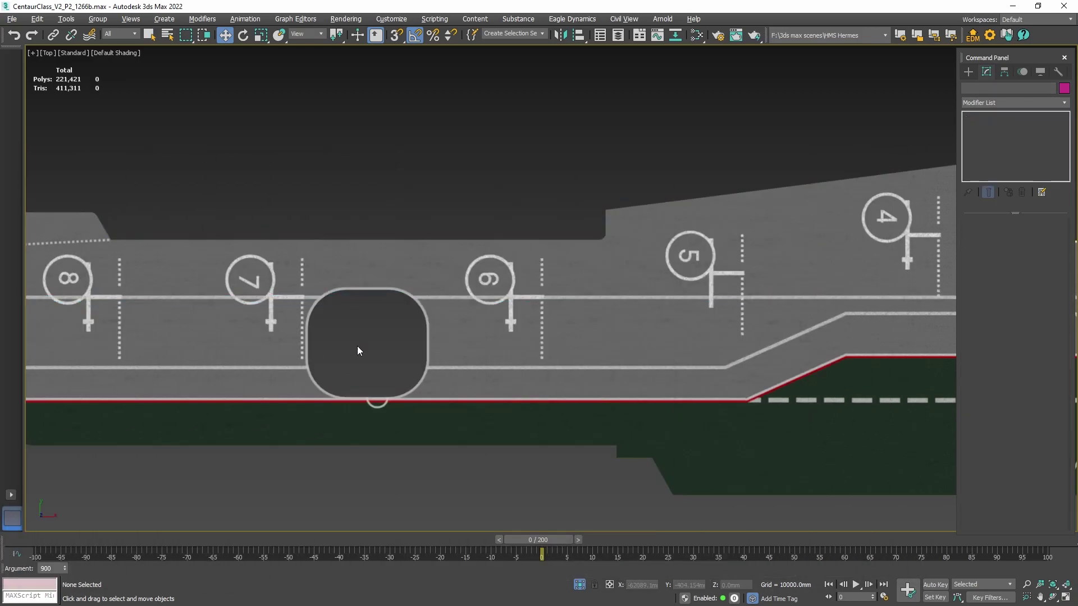
scroll(357, 347, up, 4)
mouse_move(538, 539)
mouse_down()
mouse_move(983, 525)
mouse_move(531, 534)
mouse_up()
key(w)
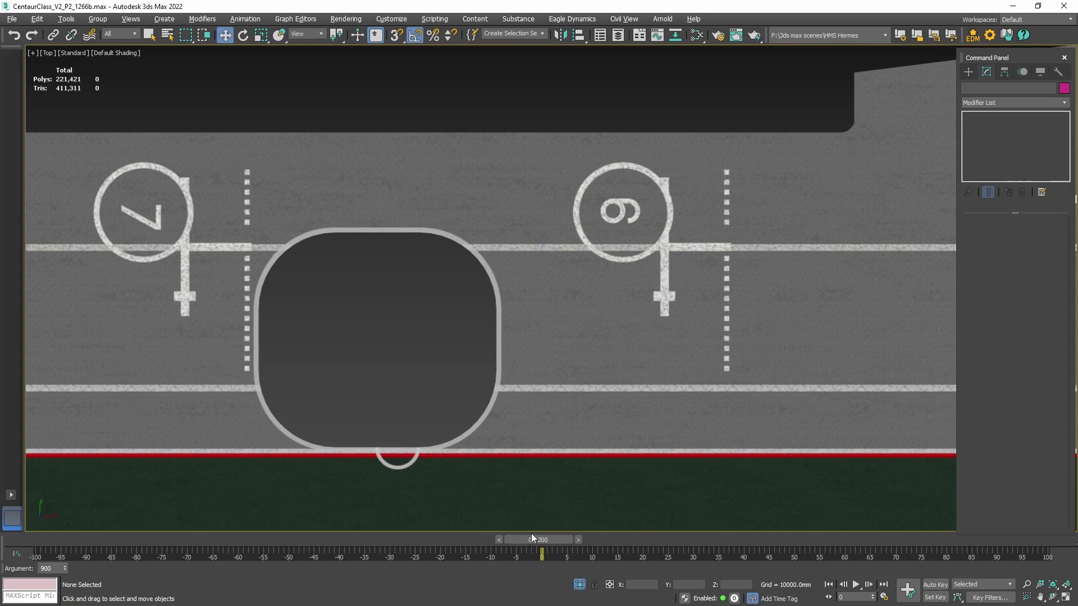
Reselect the plane across the deck opening and examine its visibility keys along the timeline
click(408, 245)
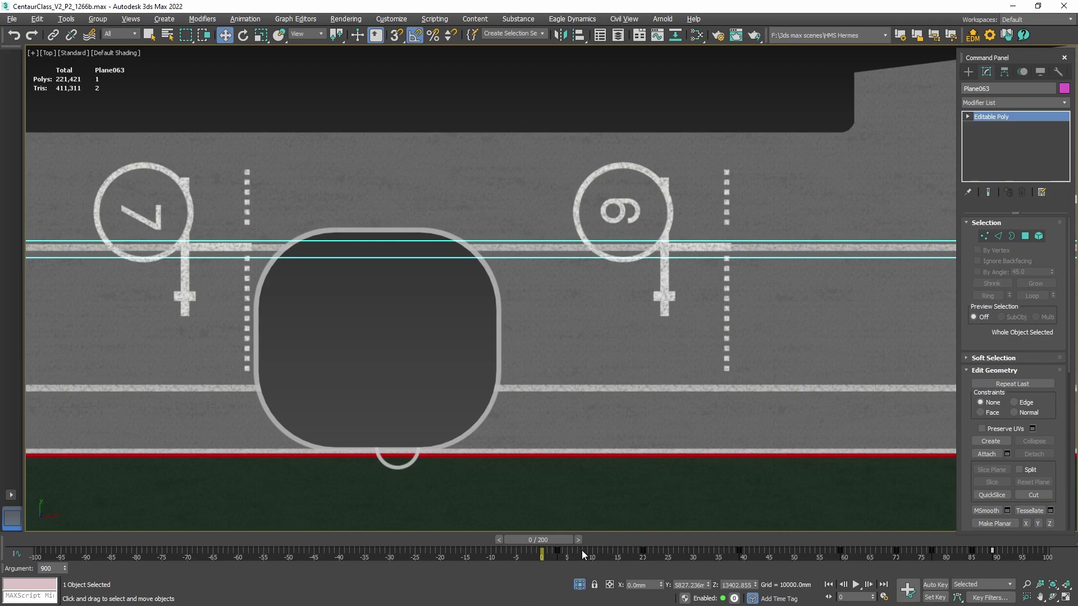
click(547, 557)
drag(523, 551, 1054, 576)
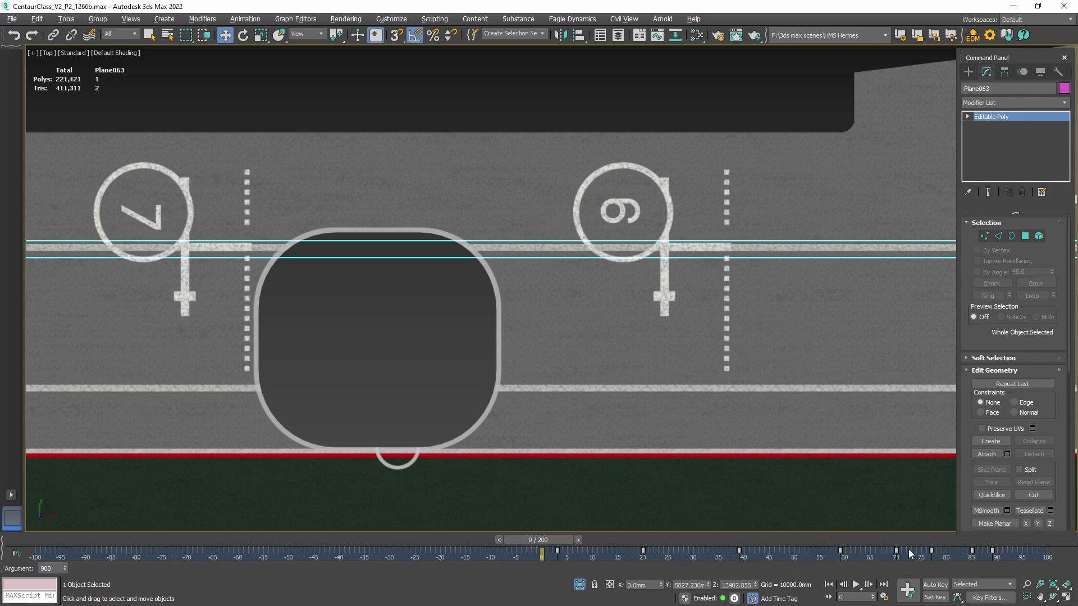